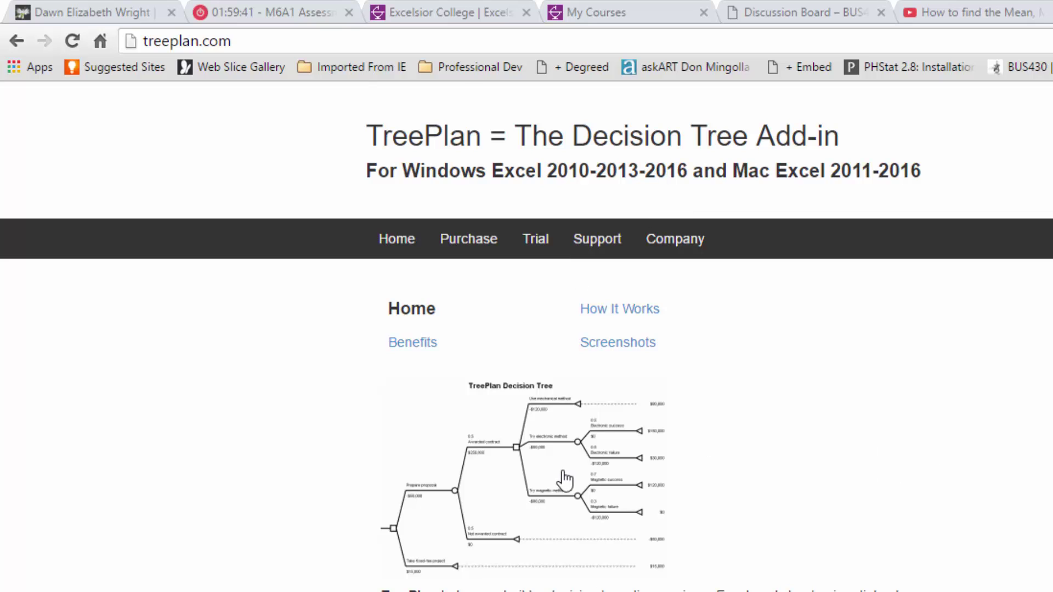
left_click(563, 471)
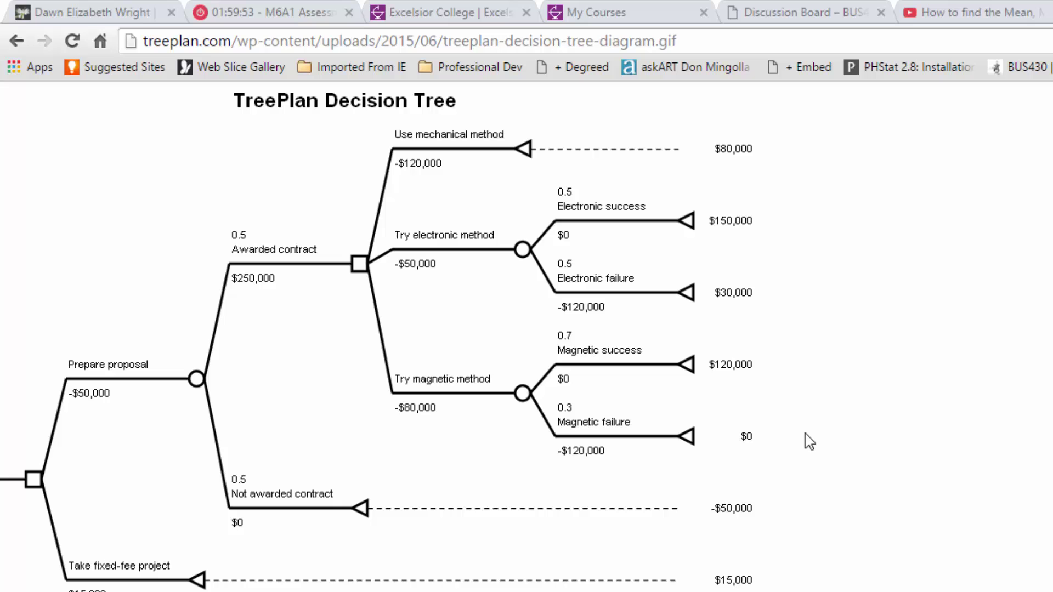
left_click(14, 46)
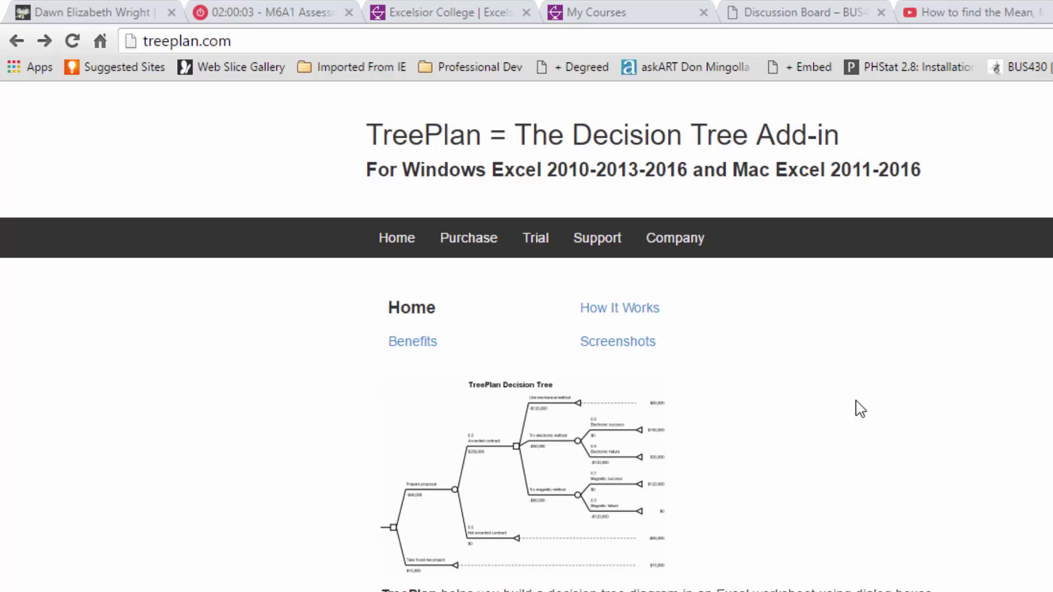
Go to the TreePlan trial page on treeplan.com to get the trial files
left_click(535, 239)
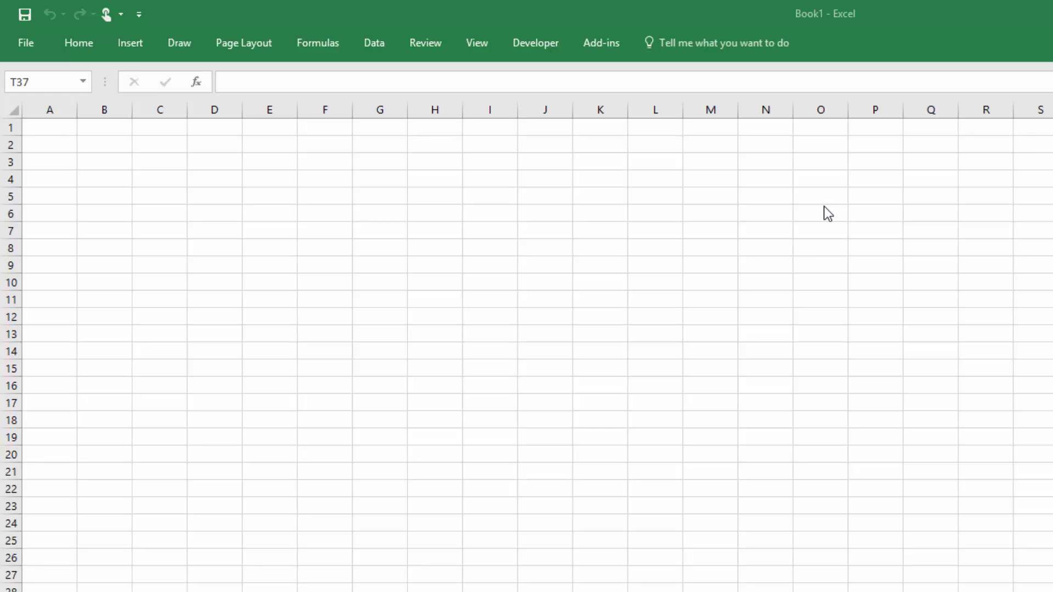
Open Excel Options and go to the Trust Center page
left_click(29, 42)
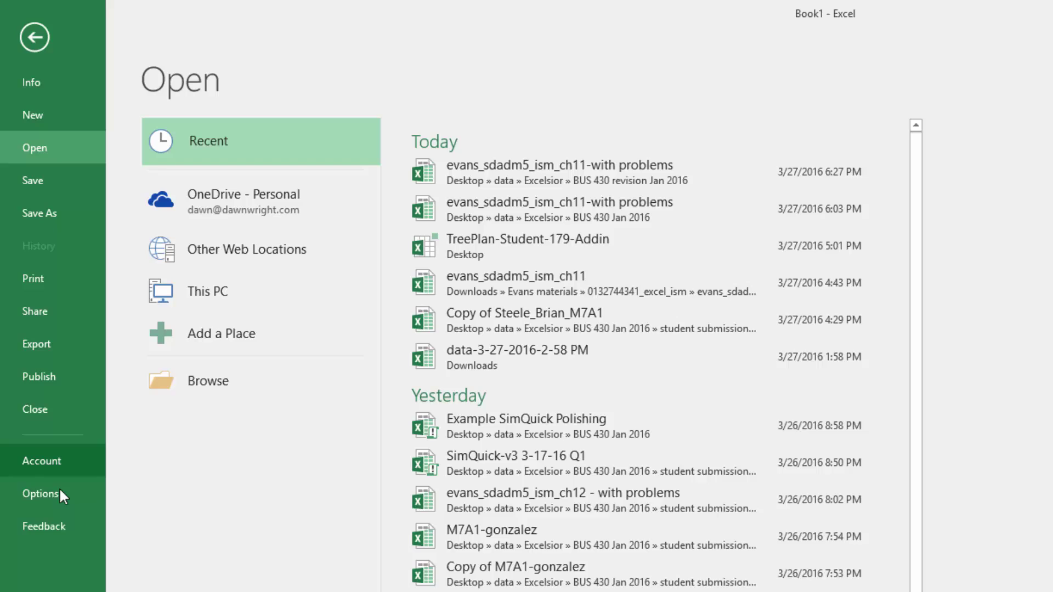
left_click(59, 489)
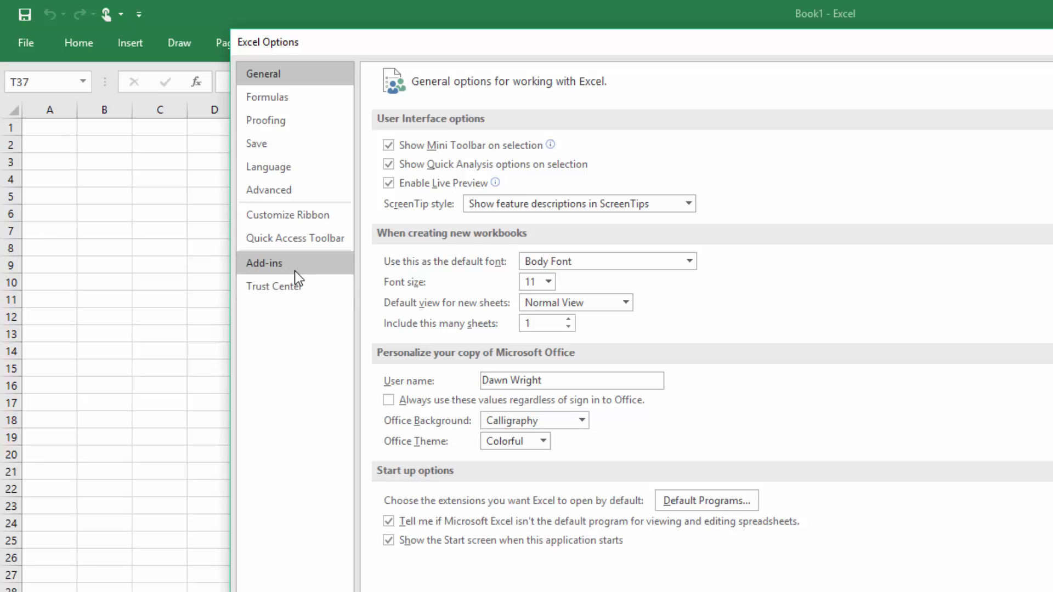
left_click(300, 288)
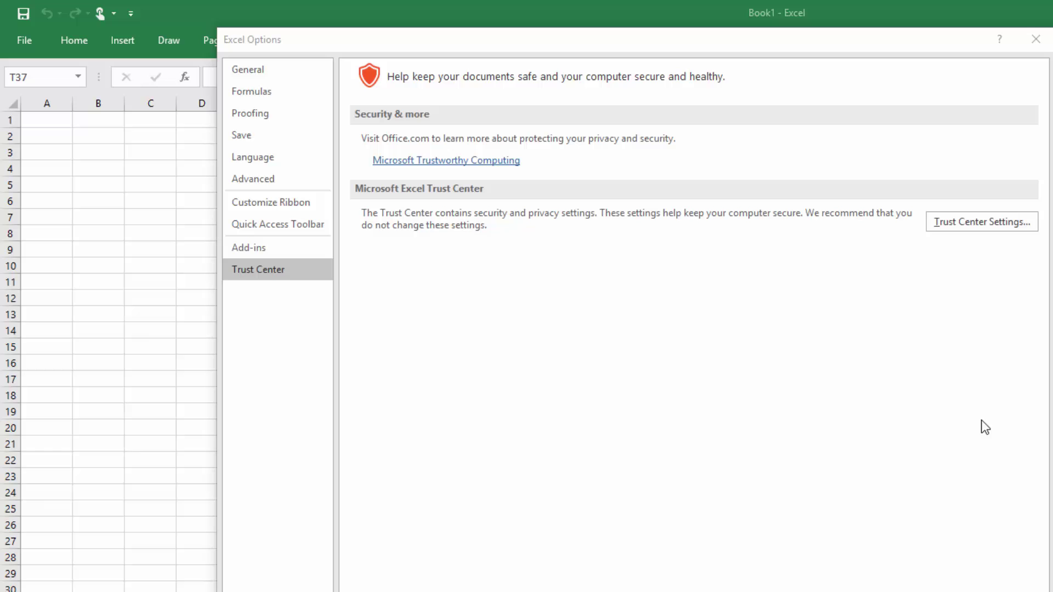
Review the Trust Center Add-ins and Macro Settings pages, then close both dialogs unchanged
left_click(965, 221)
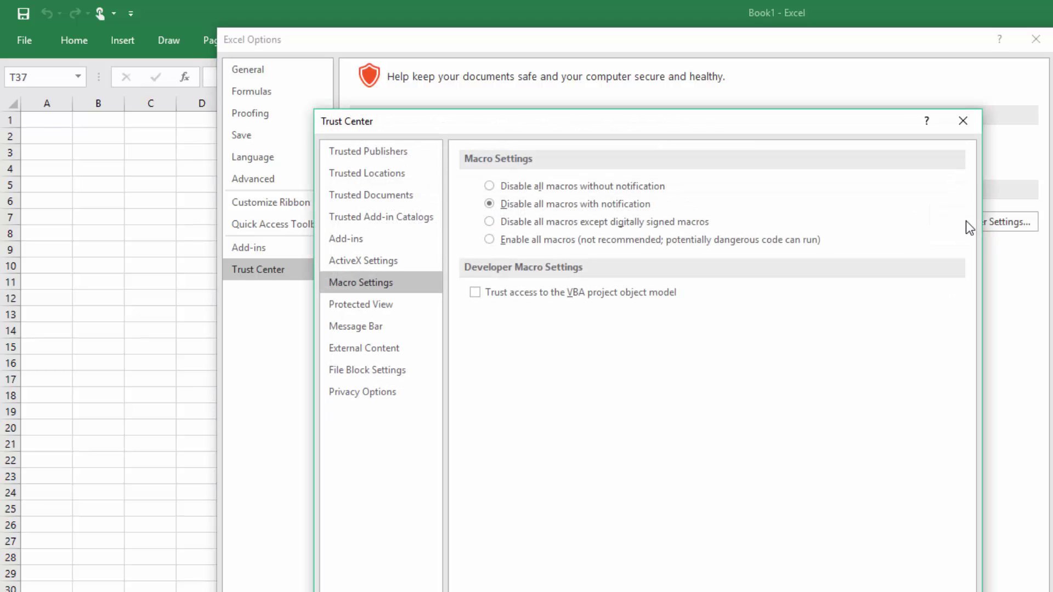
left_click(346, 238)
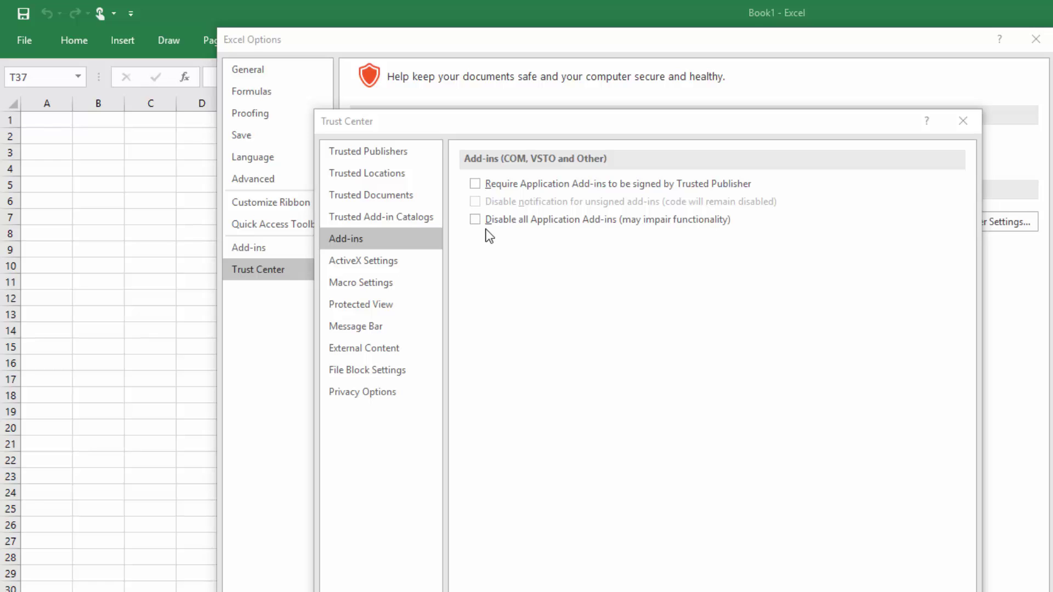
left_click(375, 289)
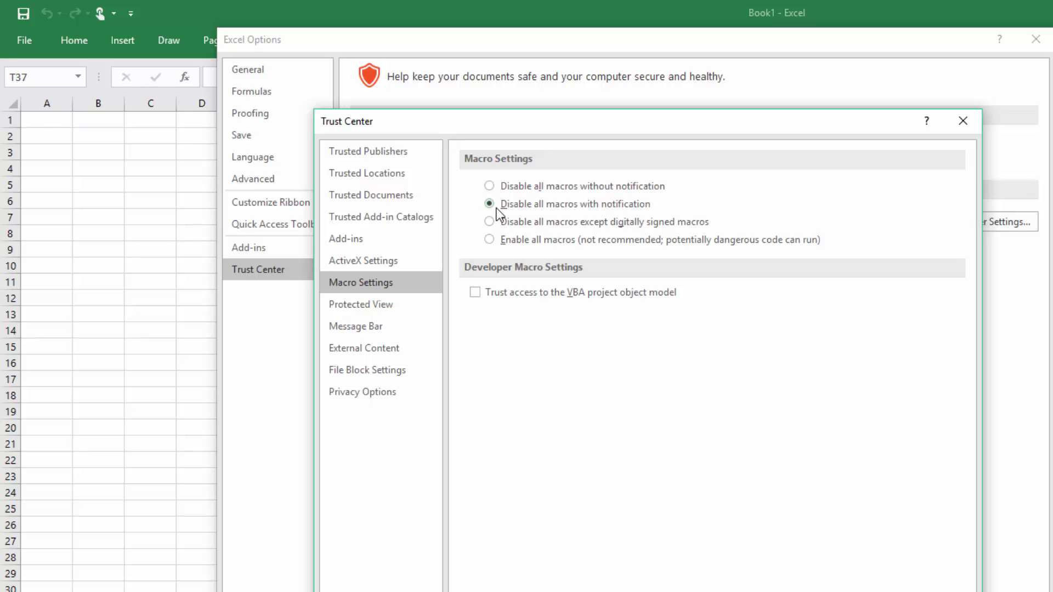
key("Escape")
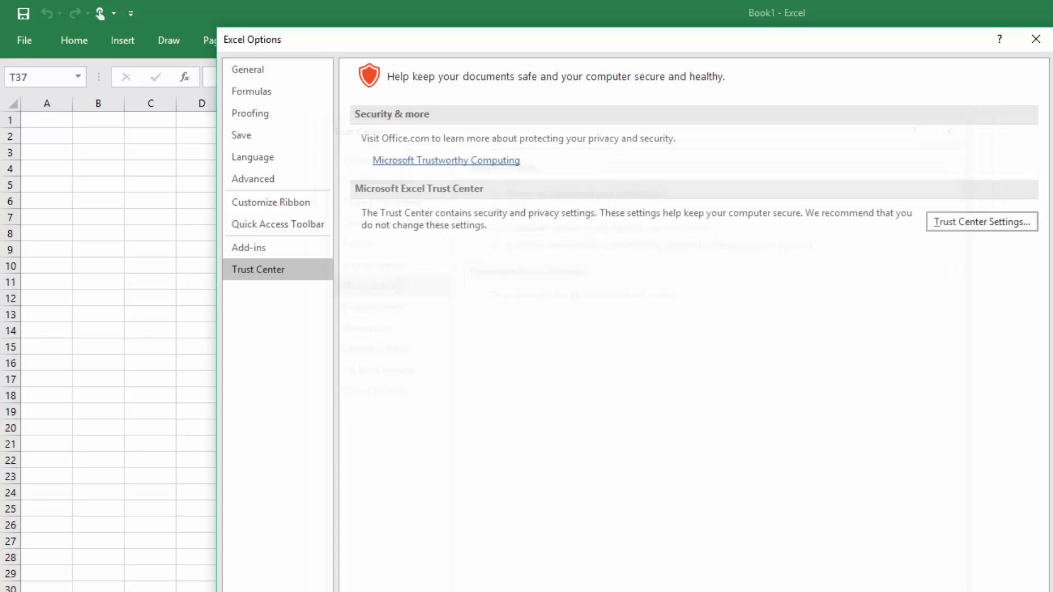
key("Escape")
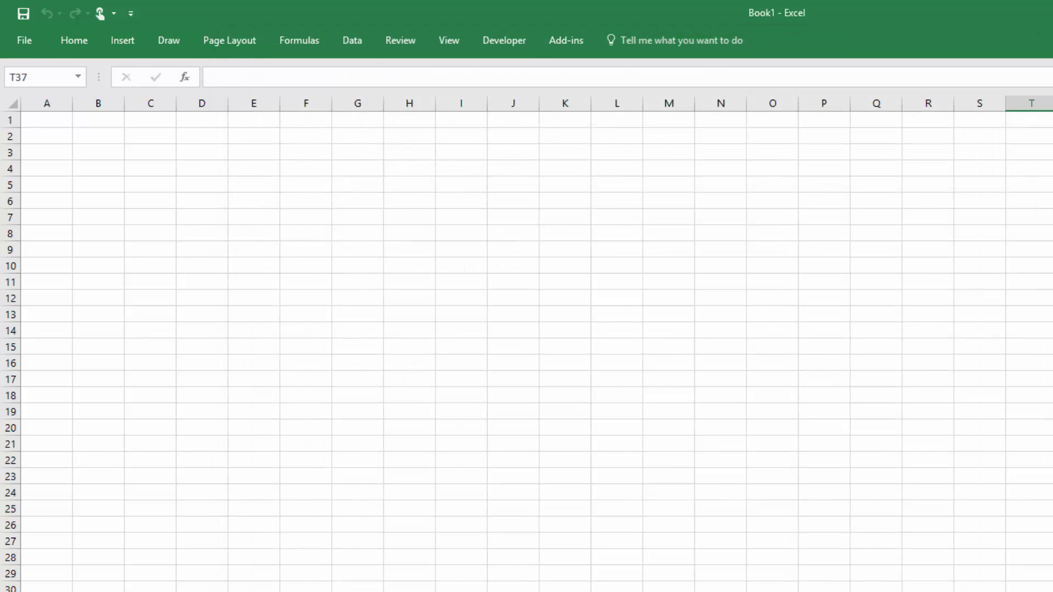
Sort Downloads newest first by Date modified and select the TreePlan-202-Trial-Files archive
key("alt+Tab")
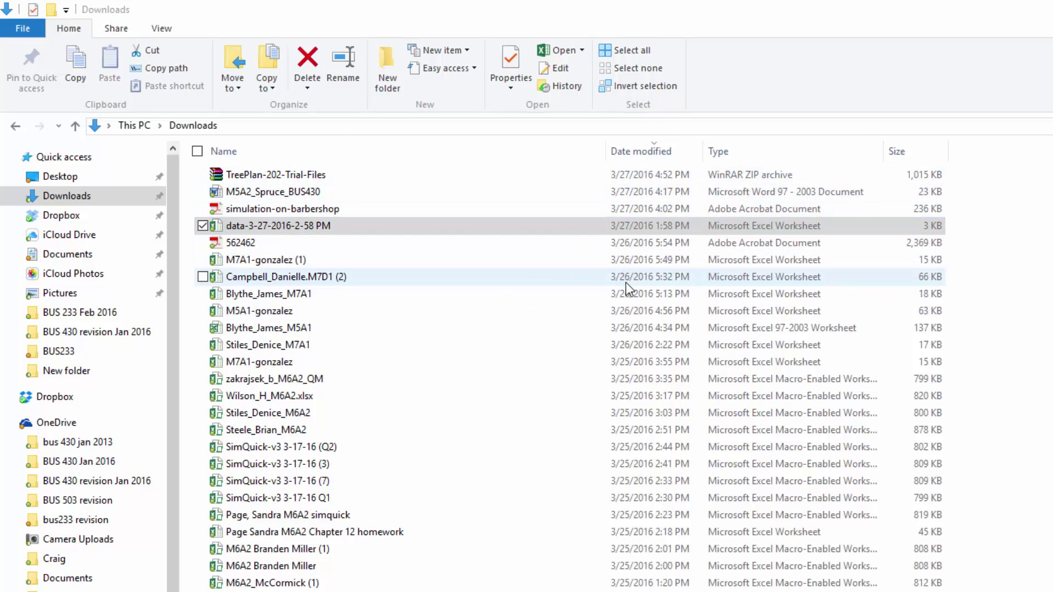
left_click(661, 159)
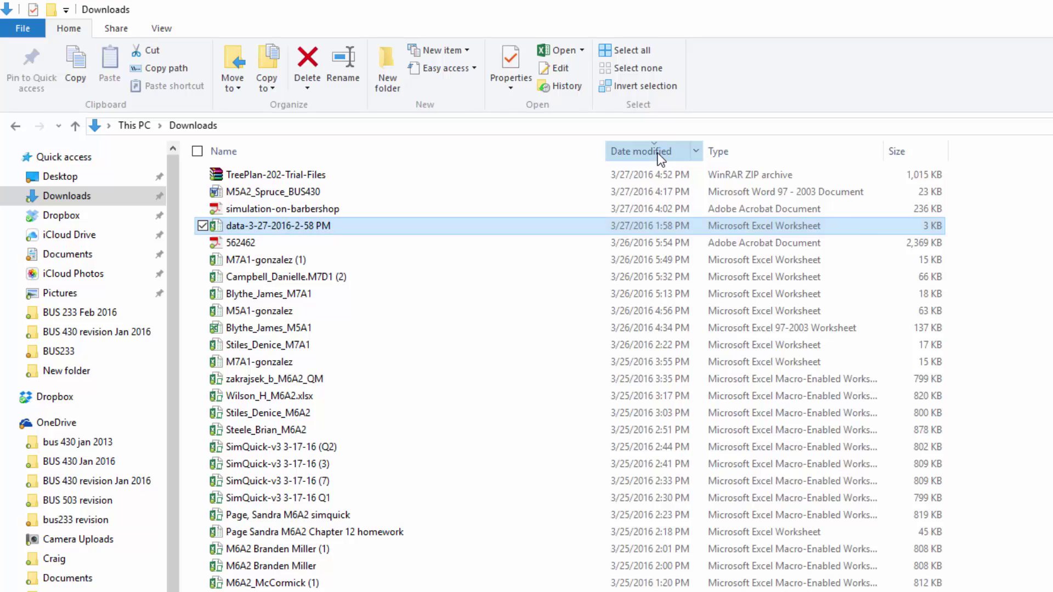
left_click(658, 155)
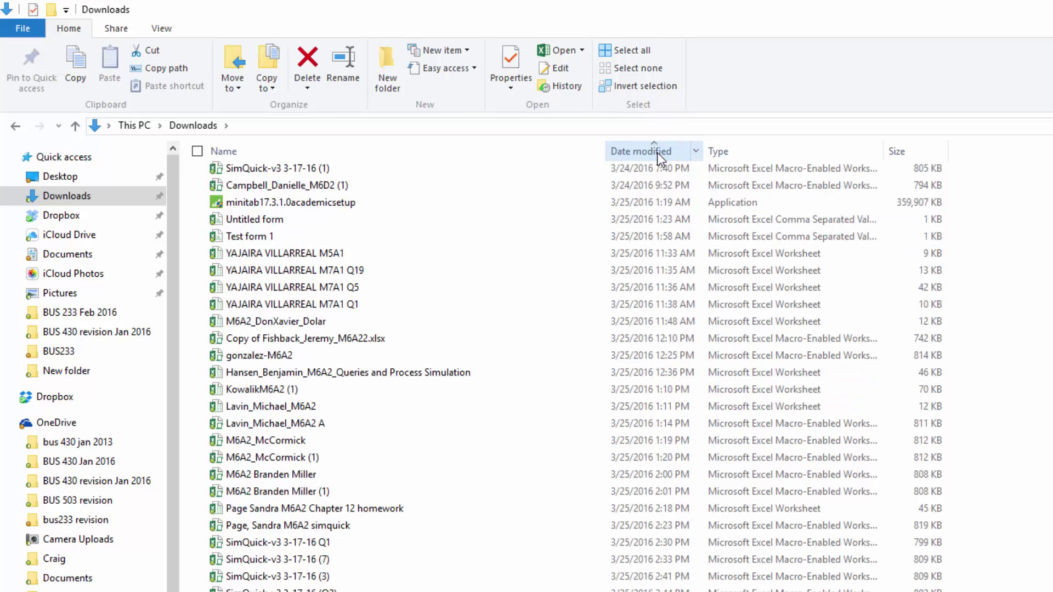
left_click(655, 153)
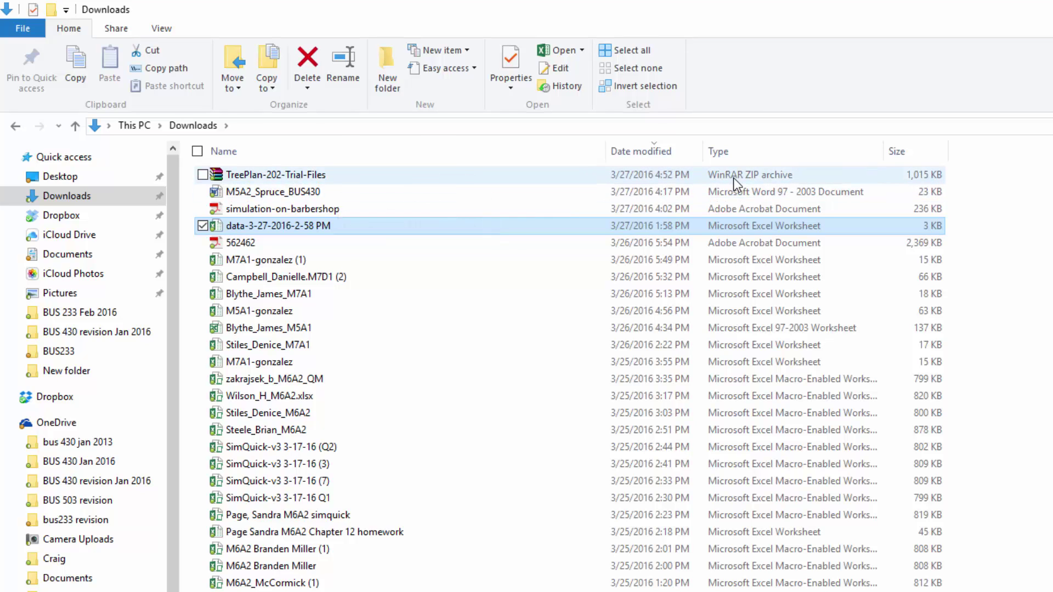
left_click(396, 177)
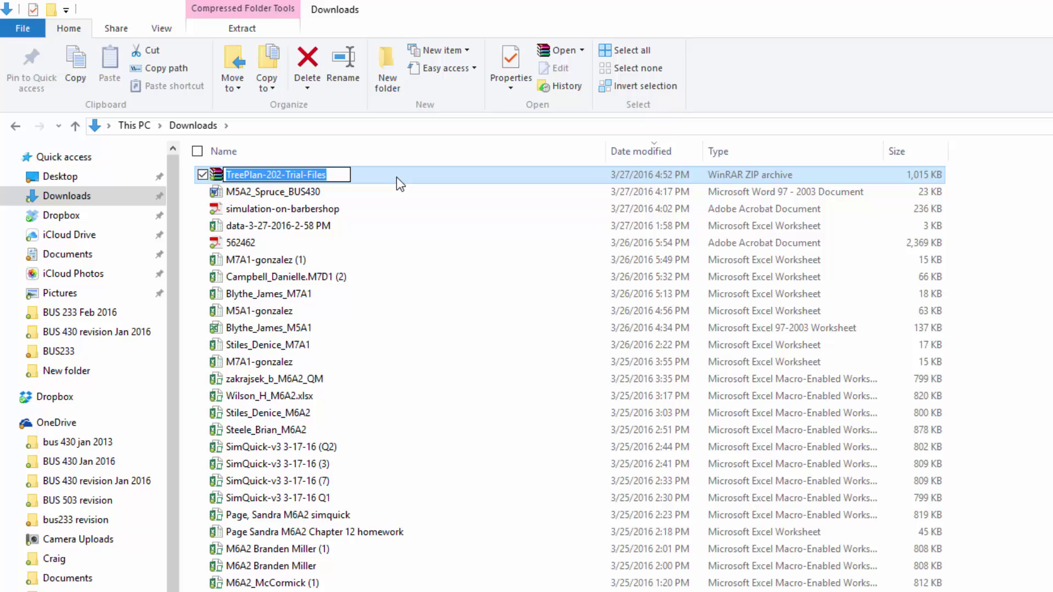
Extract the TreePlan-202-Trial-Files archive into Downloads with WinRAR
key("Return")
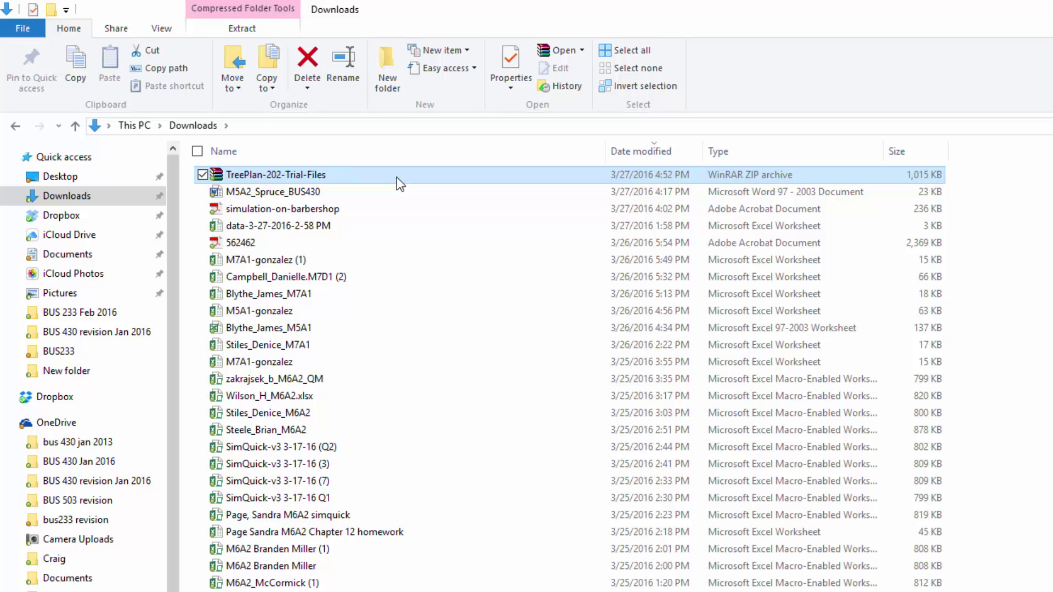
right_click(397, 176)
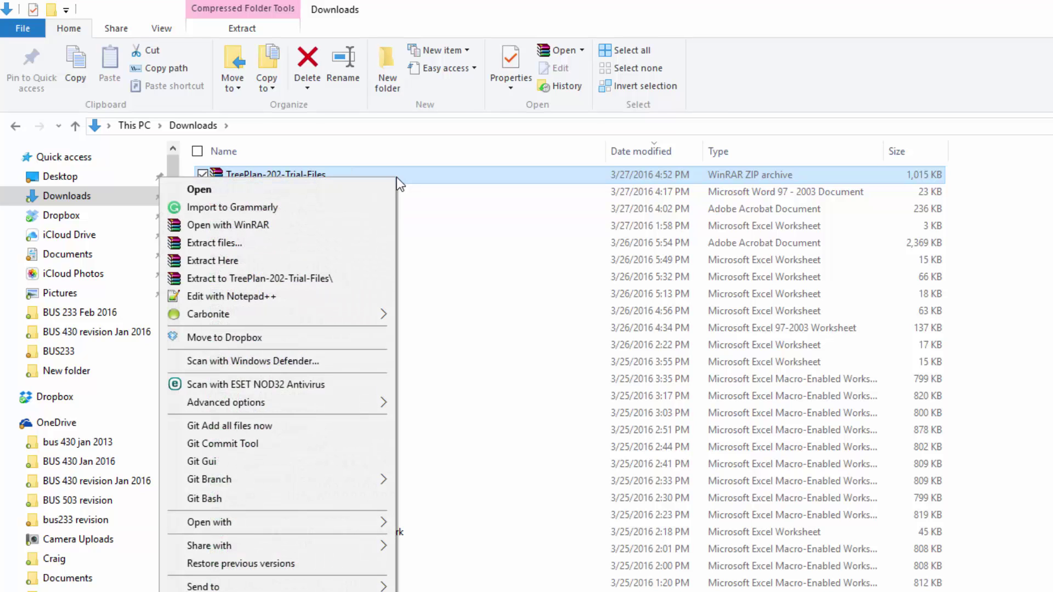
left_click(359, 265)
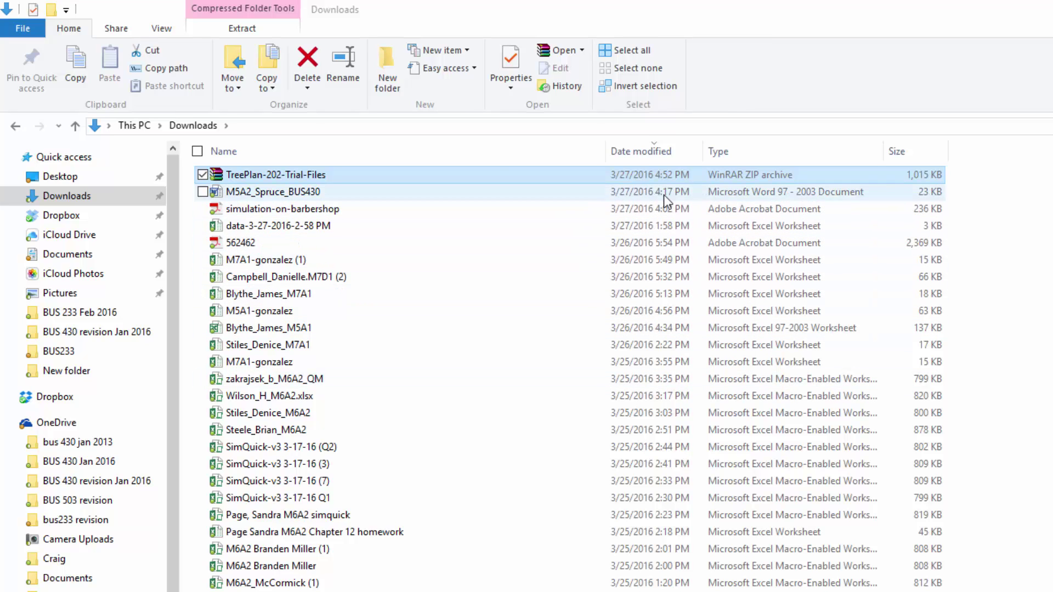
Sort Downloads by name, Z to A, and scroll to the extracted TreePlan files
left_click(460, 154)
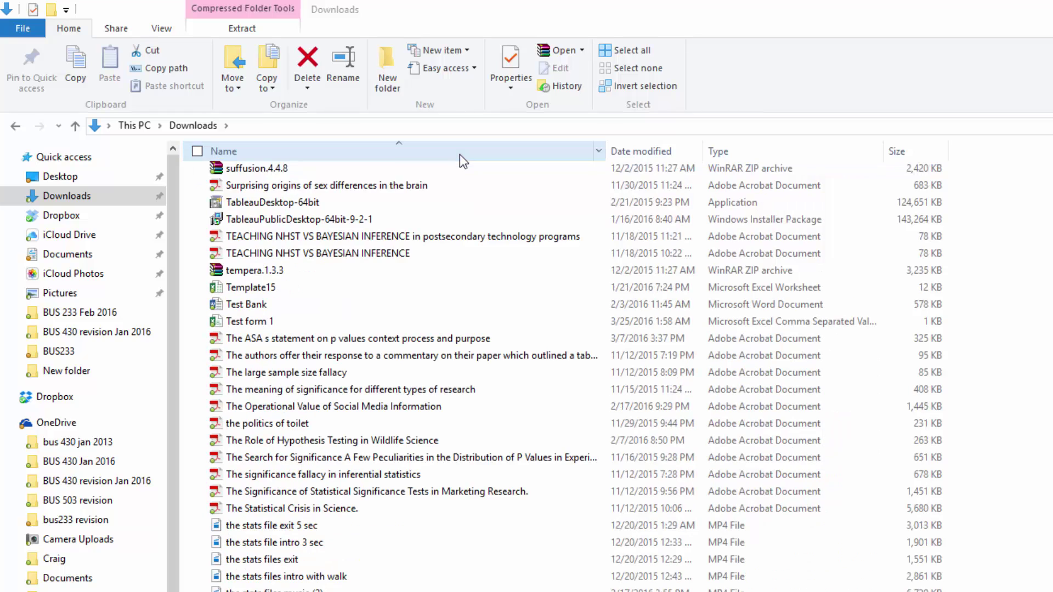
left_click(460, 154)
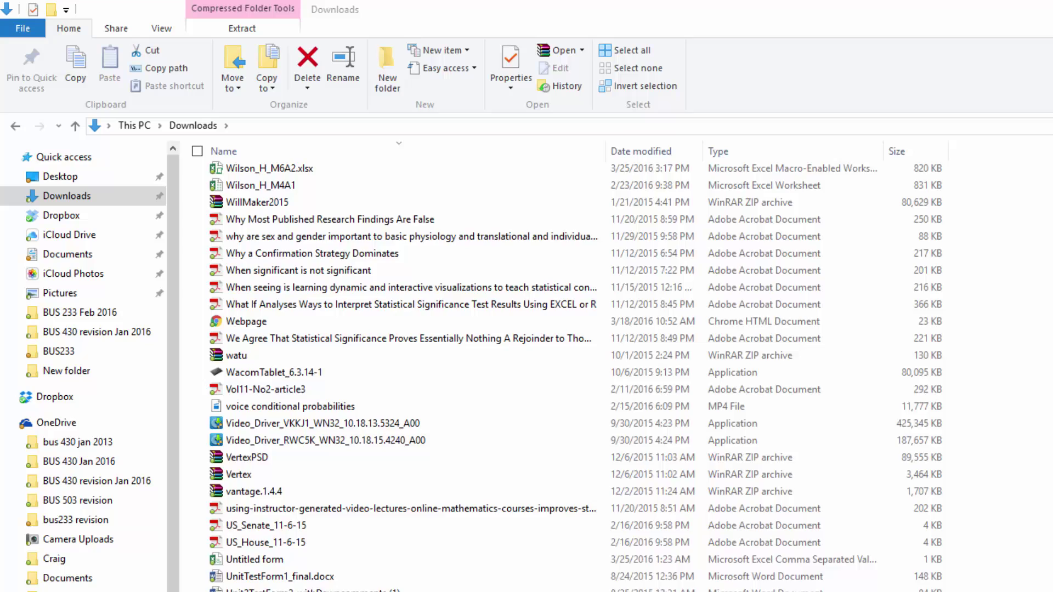
scroll(415, 570, "up", 6)
scroll(415, 575, "down", 3)
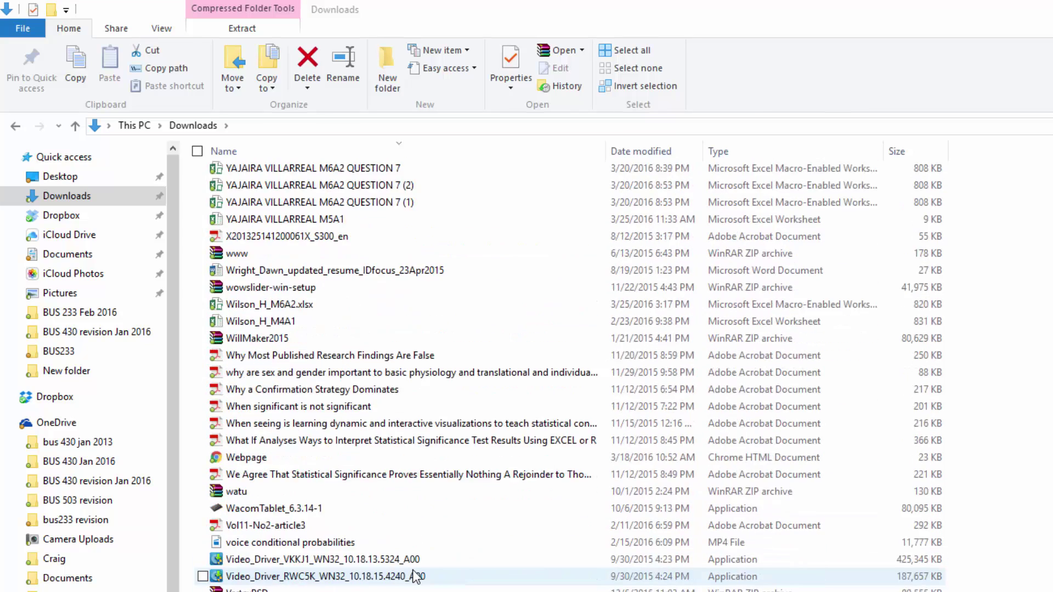
scroll(415, 573, "down", 8)
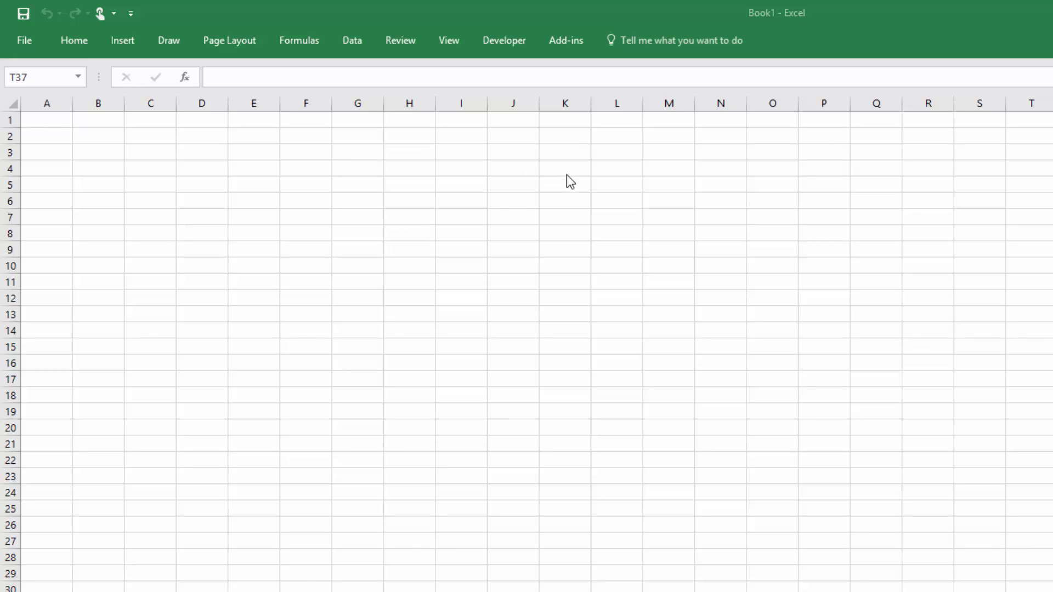
Confirm TreePlan's Decision Tree command appears under Add-ins, then return to the blank sheet
left_click(558, 41)
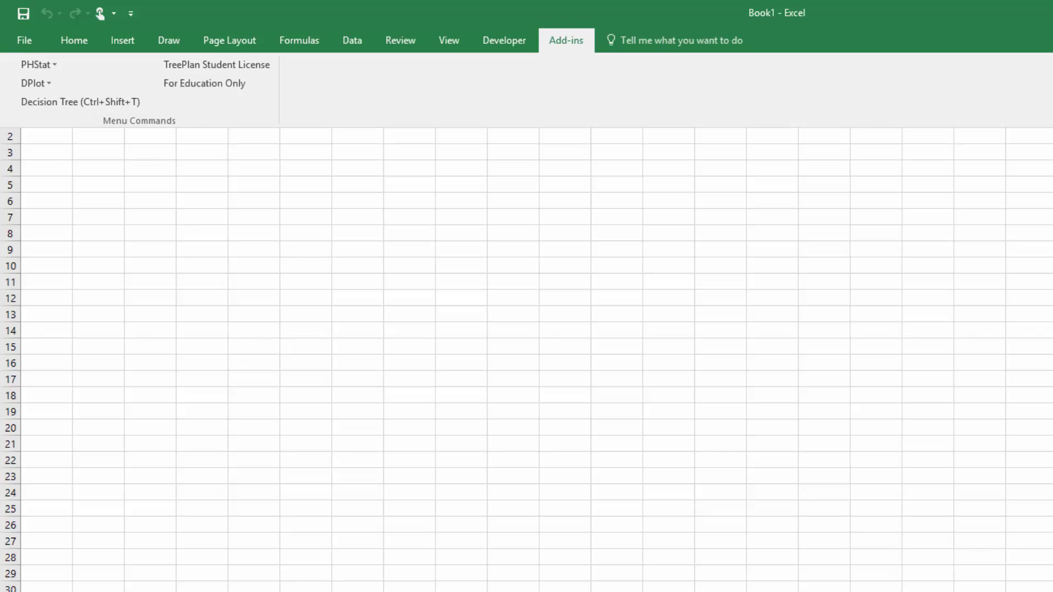
left_click(656, 366)
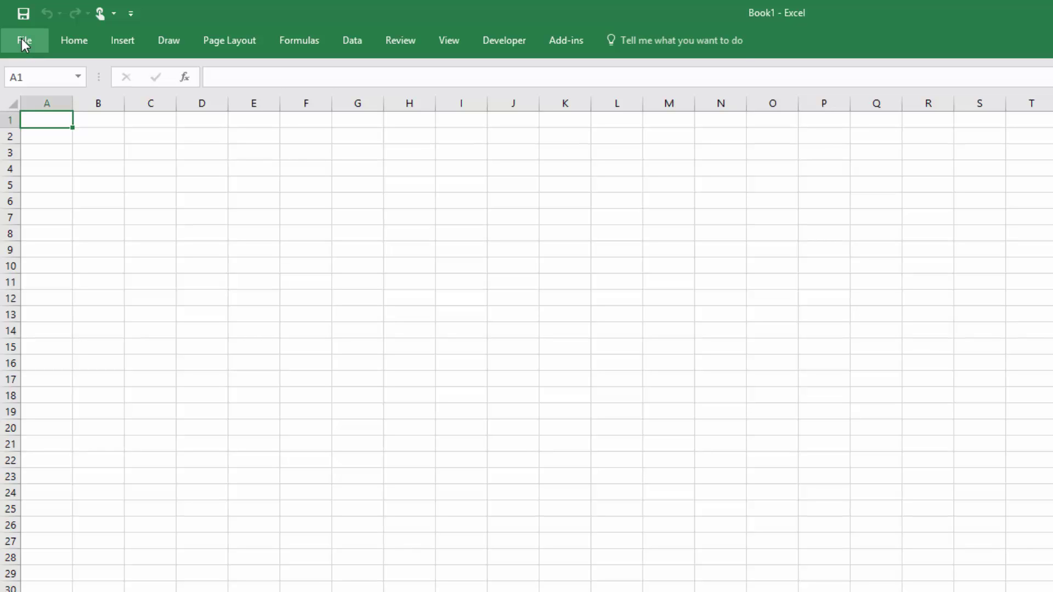
Browse to Downloads in the Open dialog, sorted by name, to reach the TreePlan files
left_click(22, 40)
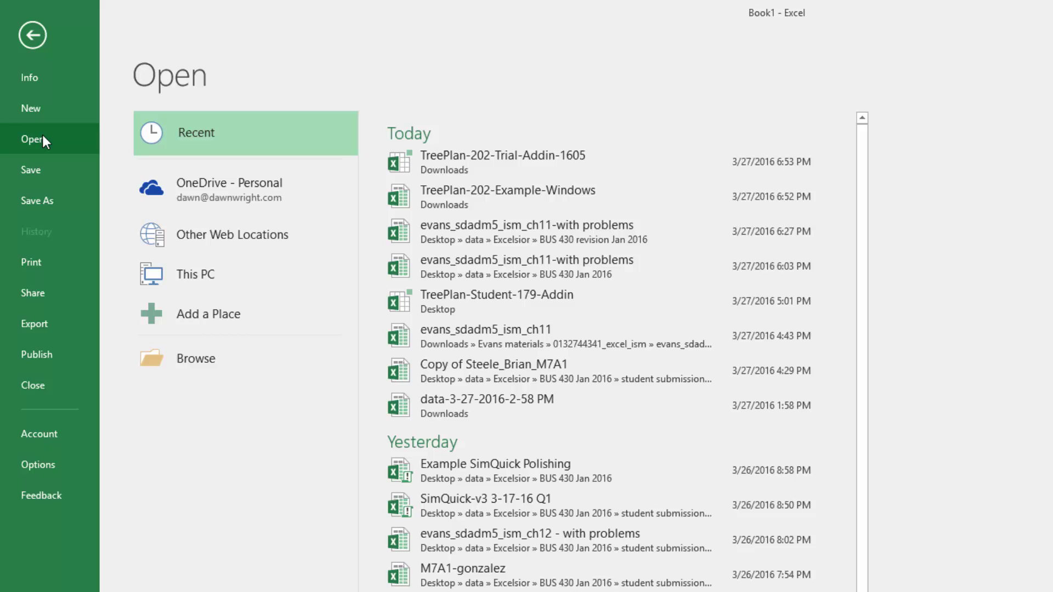
left_click(205, 365)
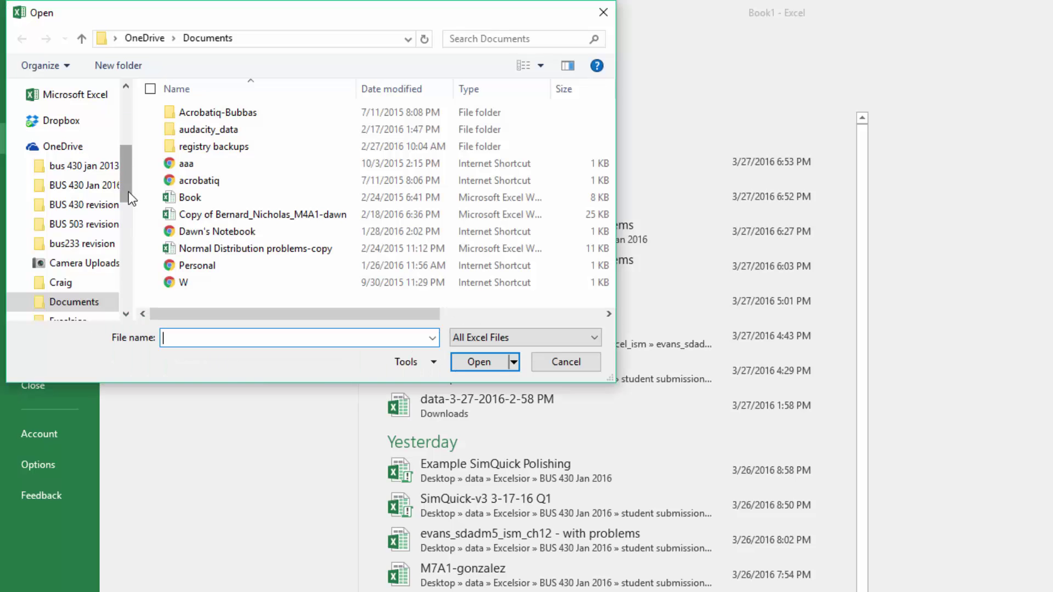
left_click_drag(128, 192, 139, 107)
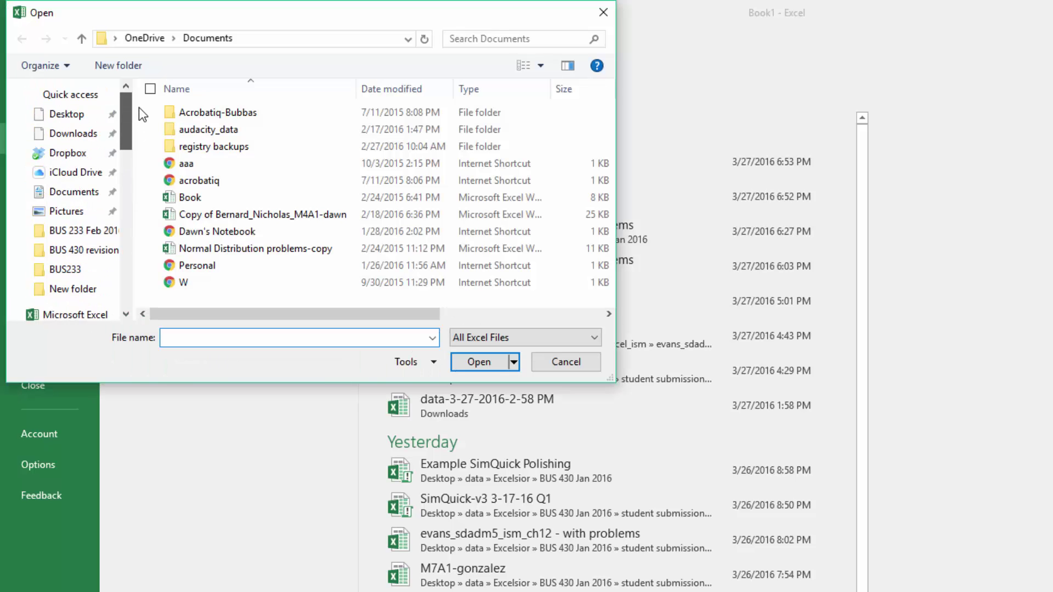
left_click(72, 134)
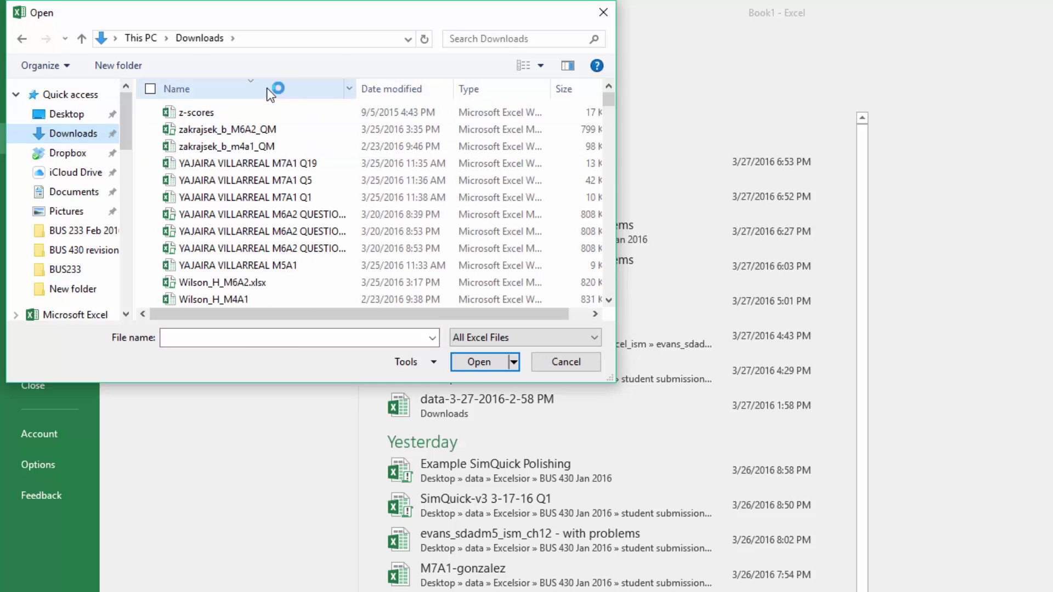
left_click(257, 97)
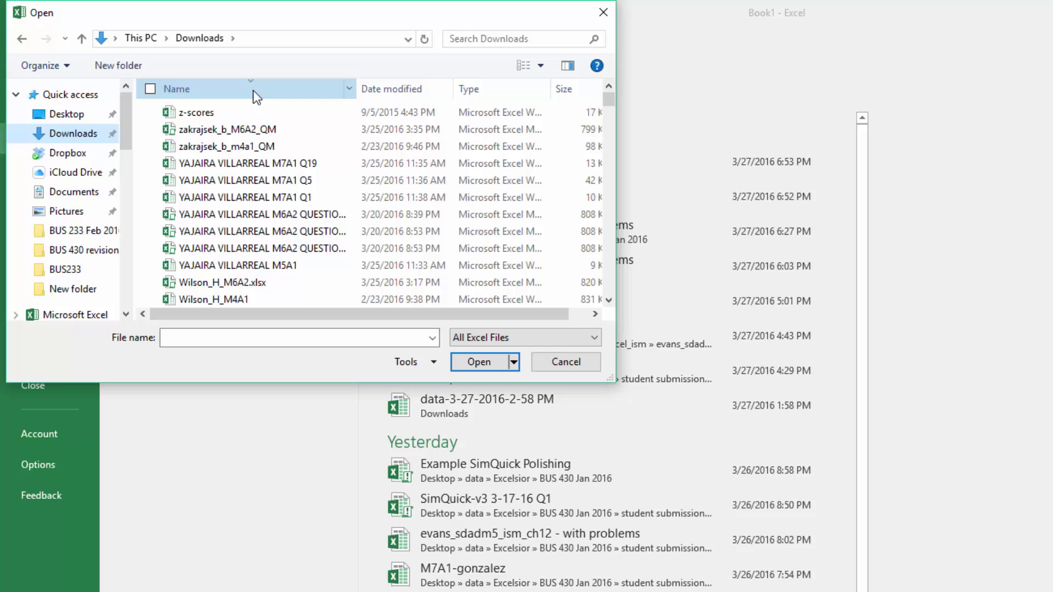
left_click_drag(607, 103, 606, 120)
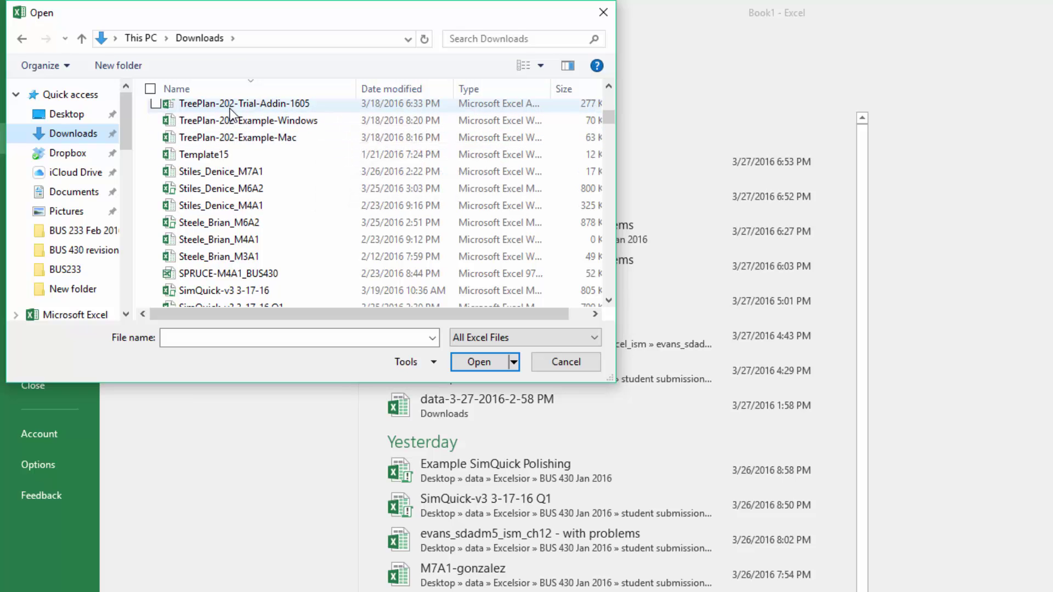
Open TreePlan-202-Trial-Addin-1605.xlam and enable its macros
left_click(285, 104)
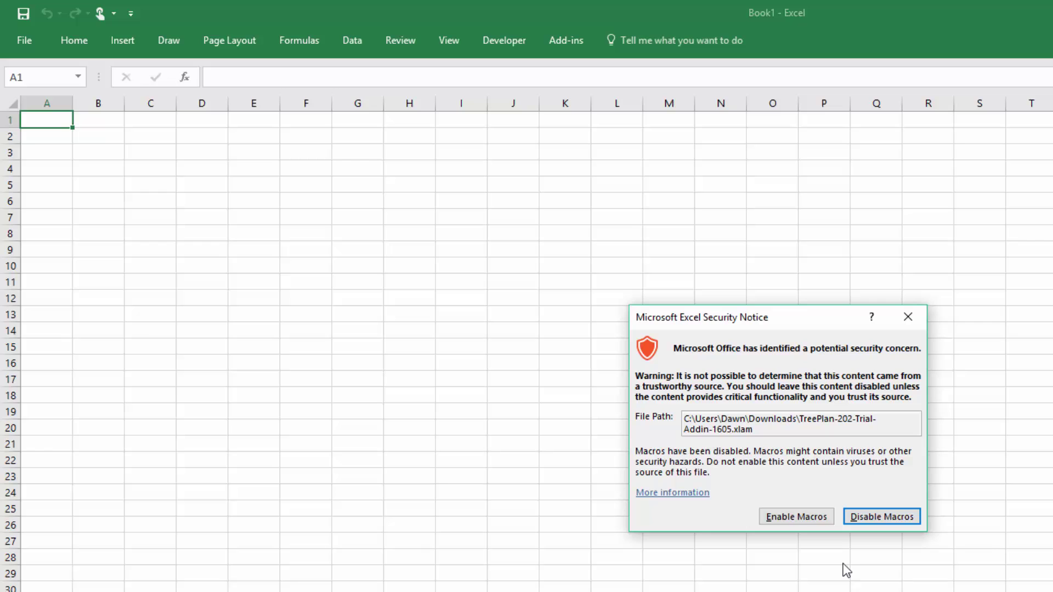
left_click(795, 517)
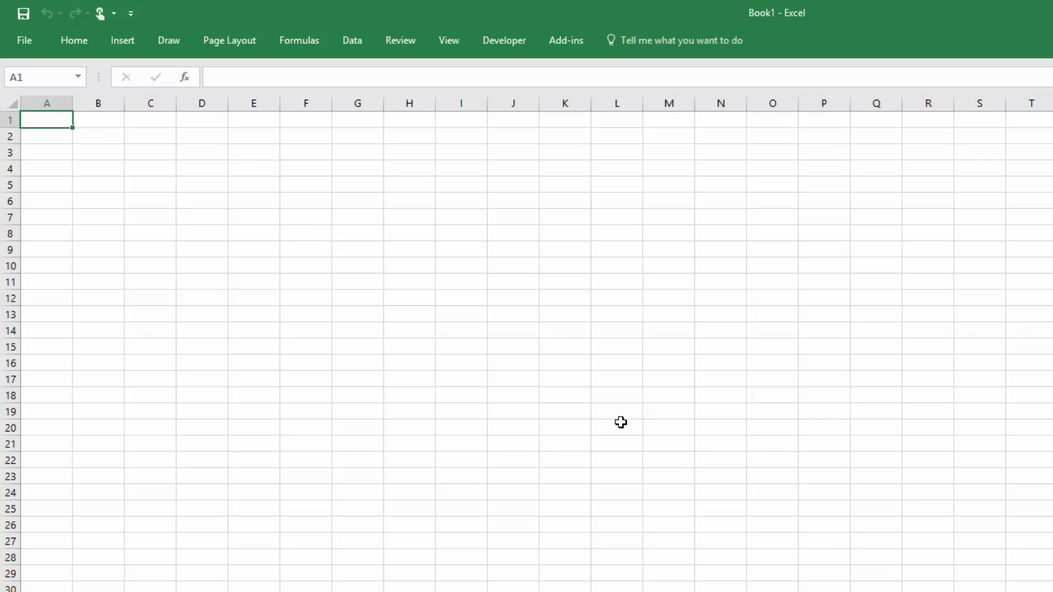
Run TreePlan's Decision Tree command and create a new tree with Alternative 1 and 2 branches
left_click(563, 45)
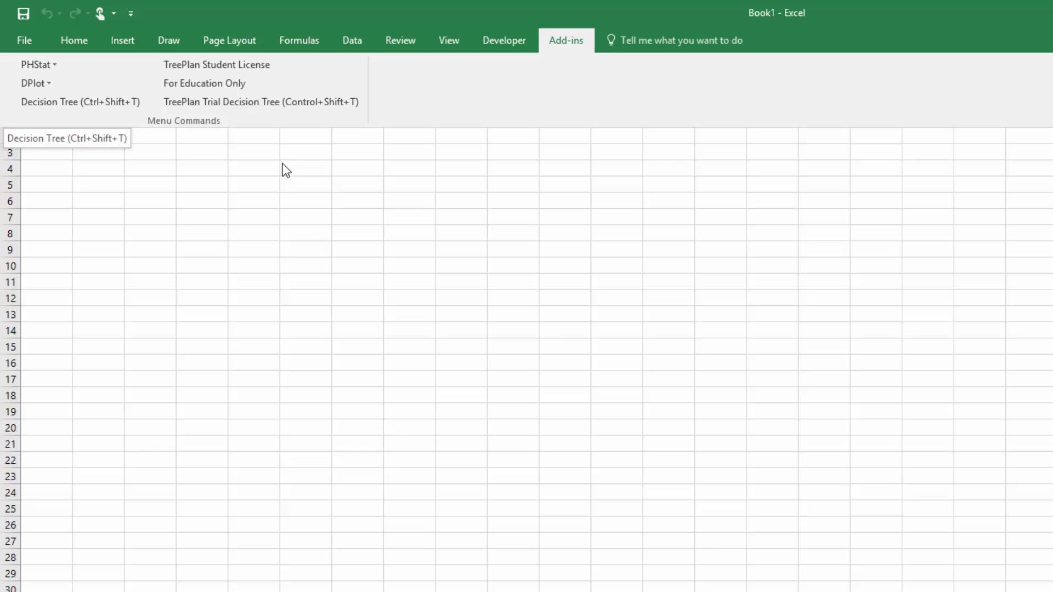
left_click(255, 105)
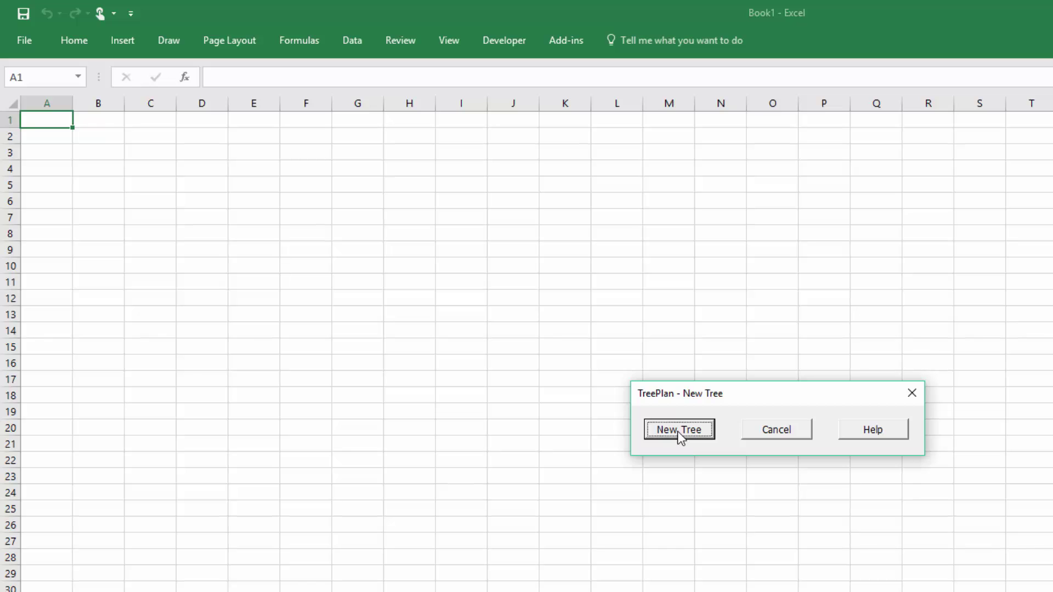
left_click(676, 431)
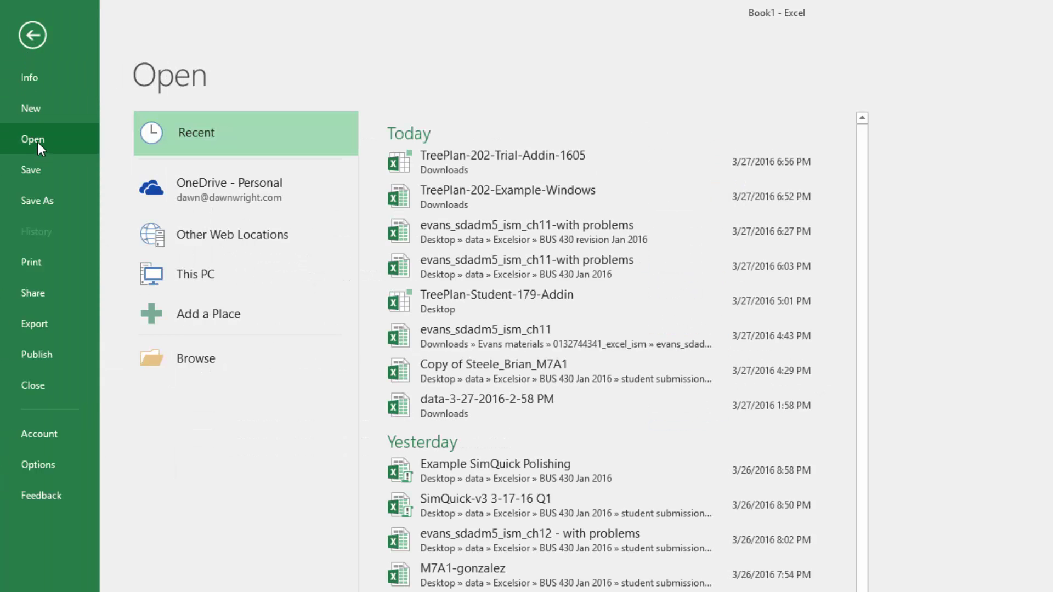
Open the TreePlan-202-Example-Windows workbook from Downloads to view its Original Tree
left_click(273, 360)
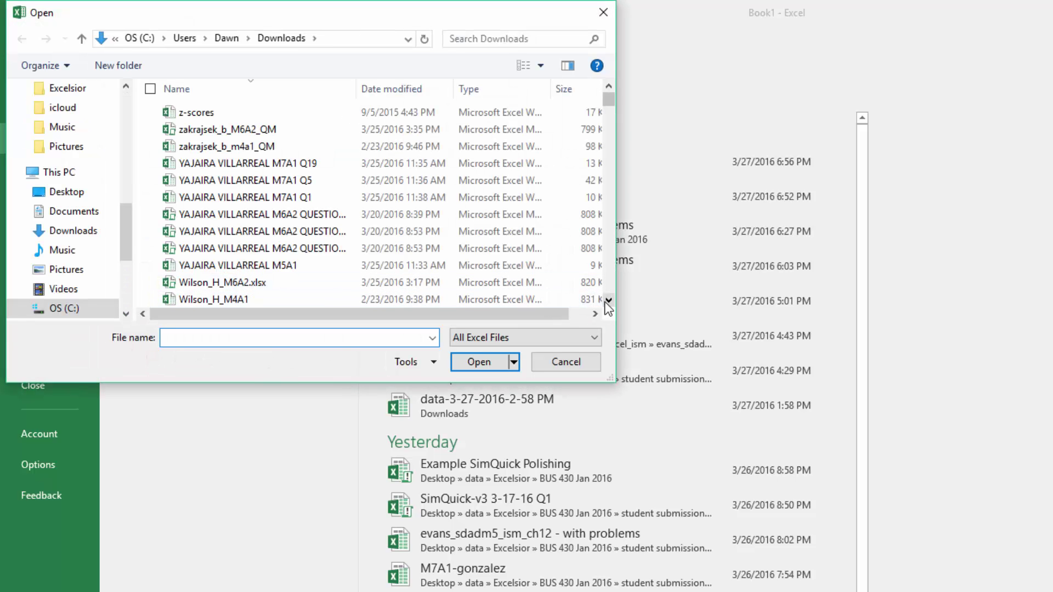
scroll(607, 301, "down", 2)
left_click(607, 301)
left_click(607, 301)
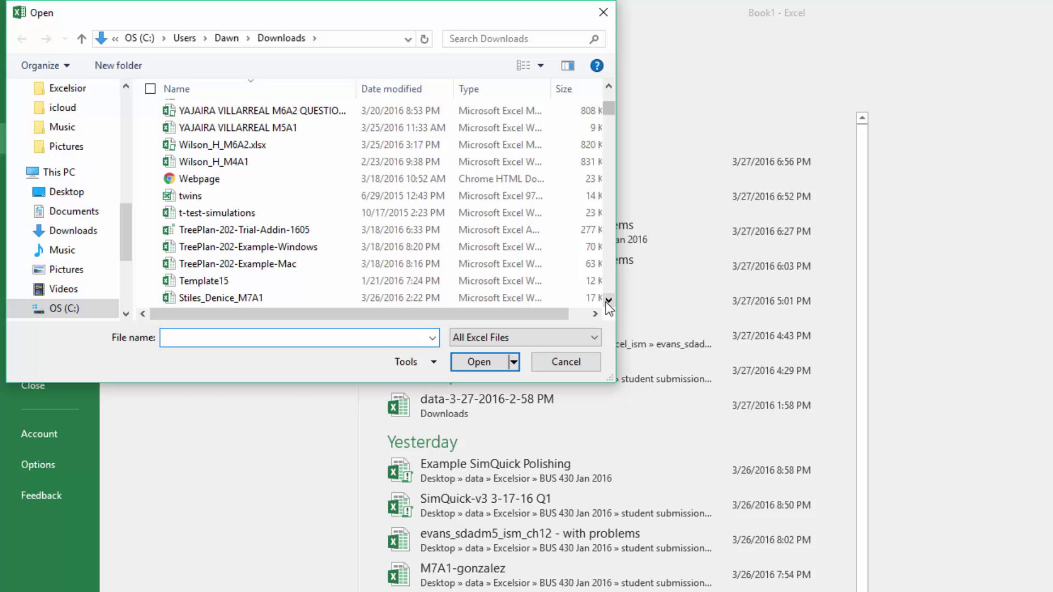
left_click(307, 250)
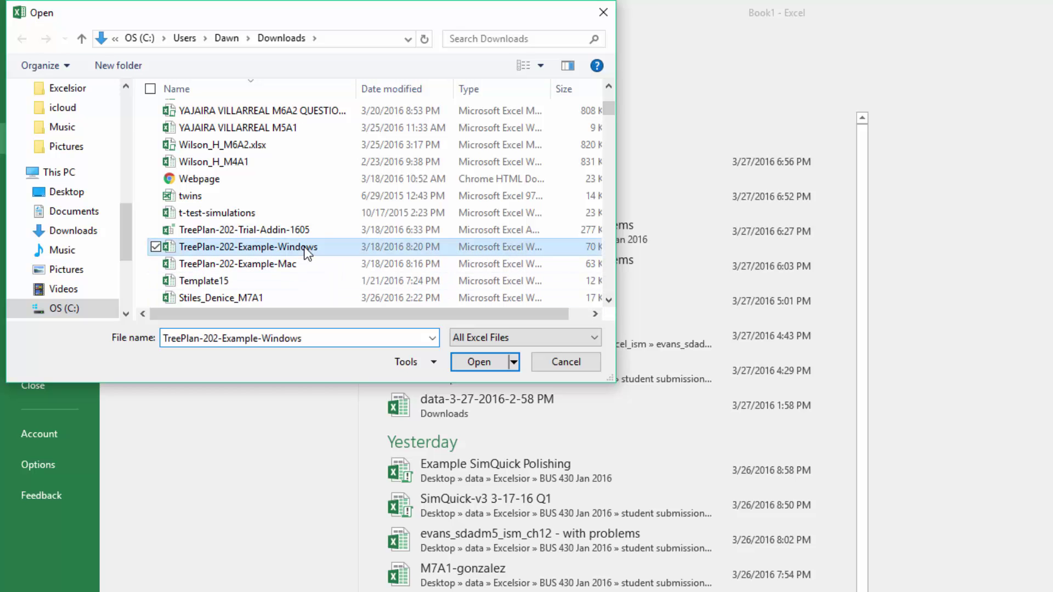
left_click(479, 364)
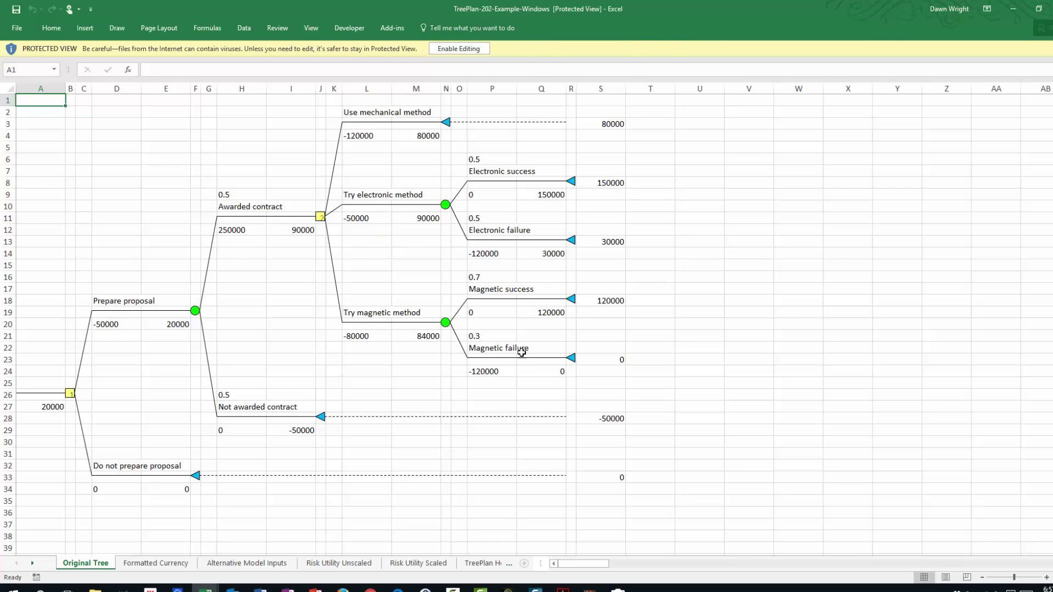
Enable editing, browse the TreePlan Help sheet, then view the Risk Utility Unscaled and Scaled sheets
left_click(470, 51)
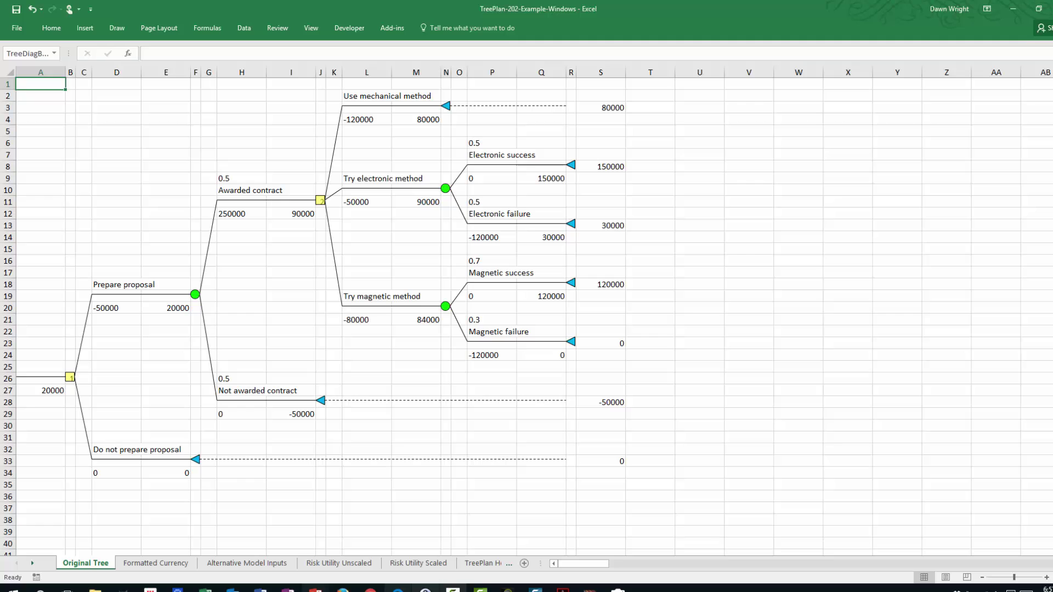
left_click(485, 564)
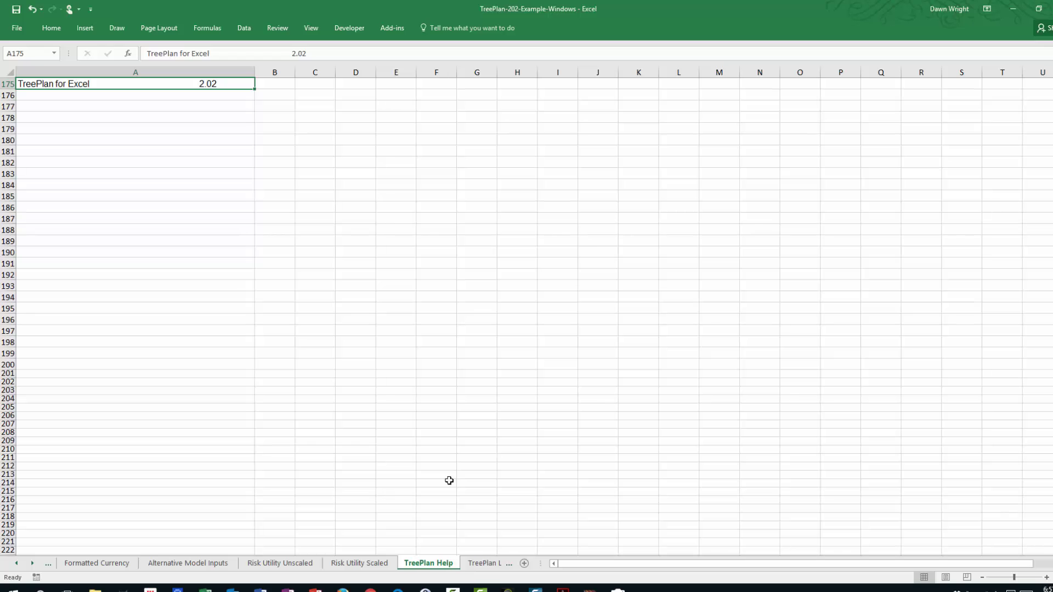
scroll(466, 406, "down", 2)
scroll(472, 404, "up", 7)
scroll(472, 404, "up", 20)
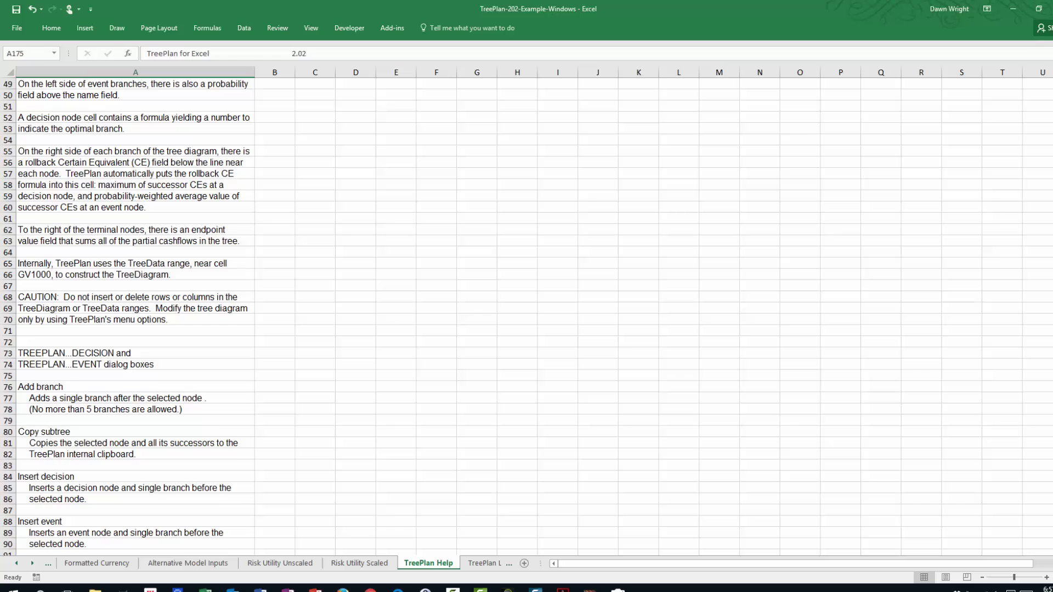
scroll(472, 404, "up", 16)
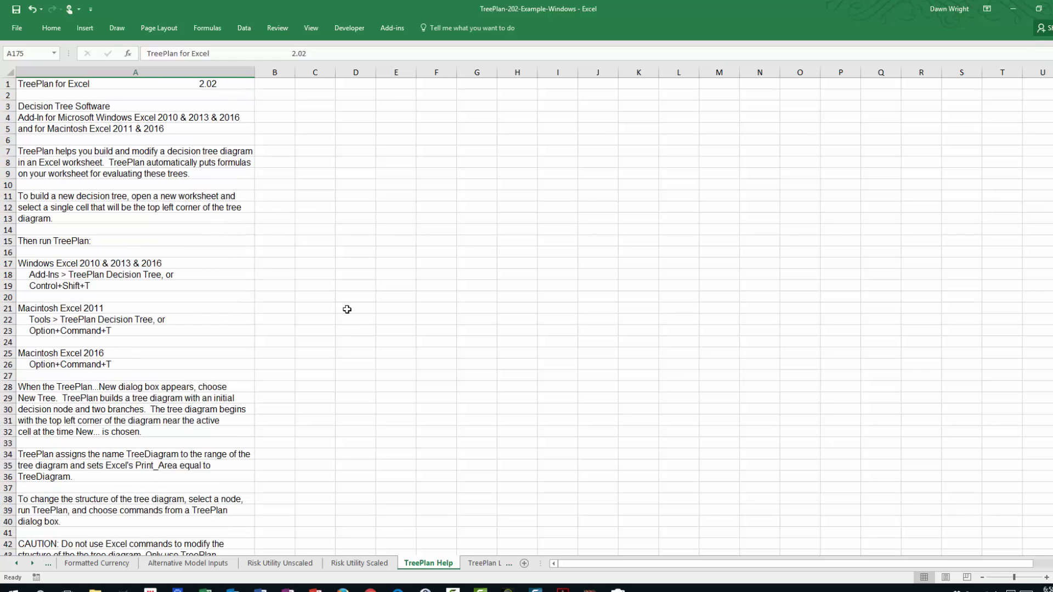
scroll(347, 309, "down", 14)
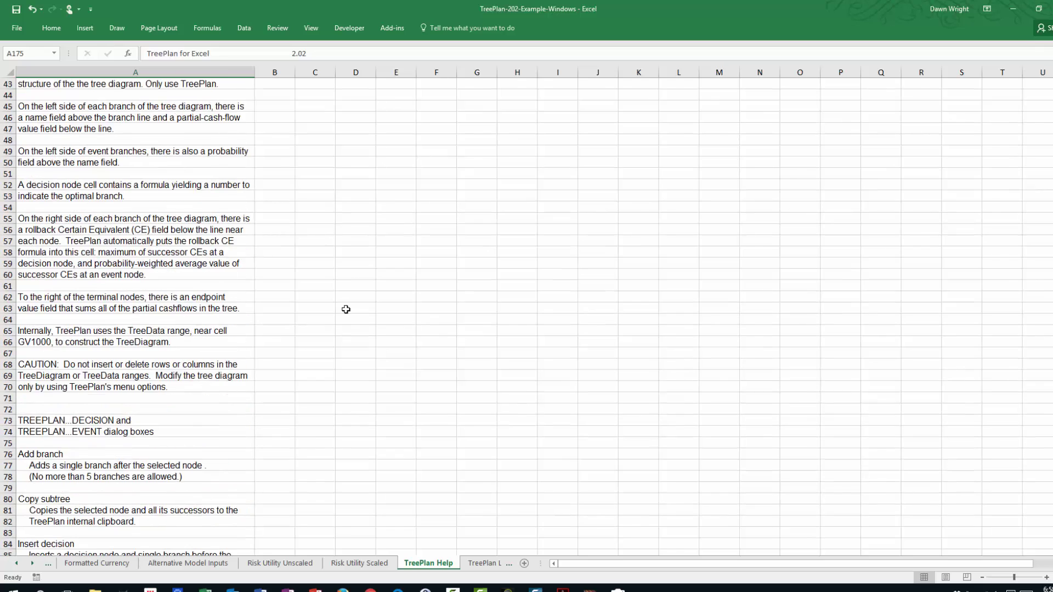
scroll(346, 310, "down", 9)
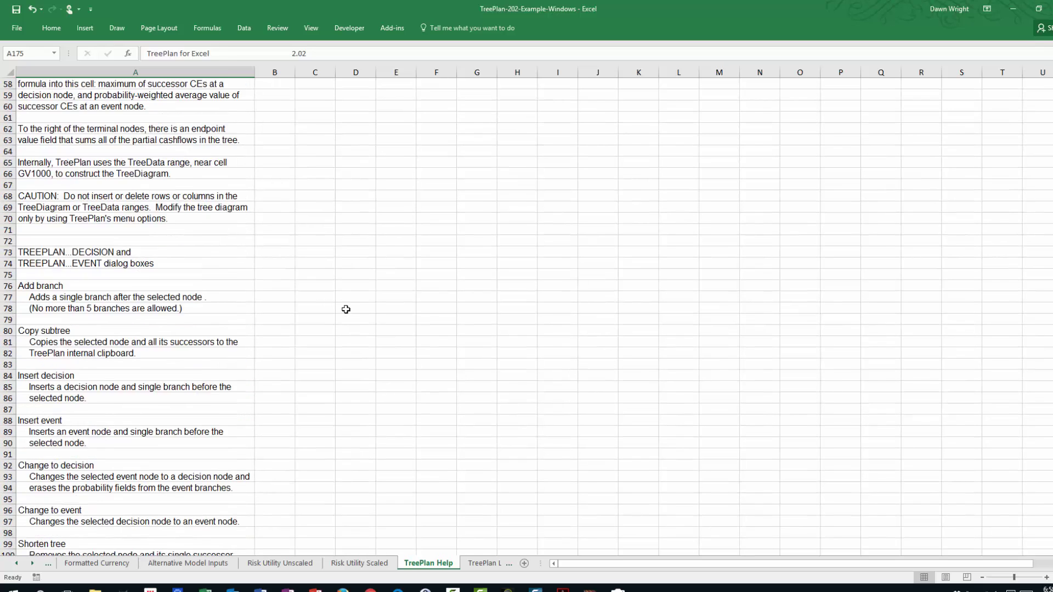
left_click(285, 565)
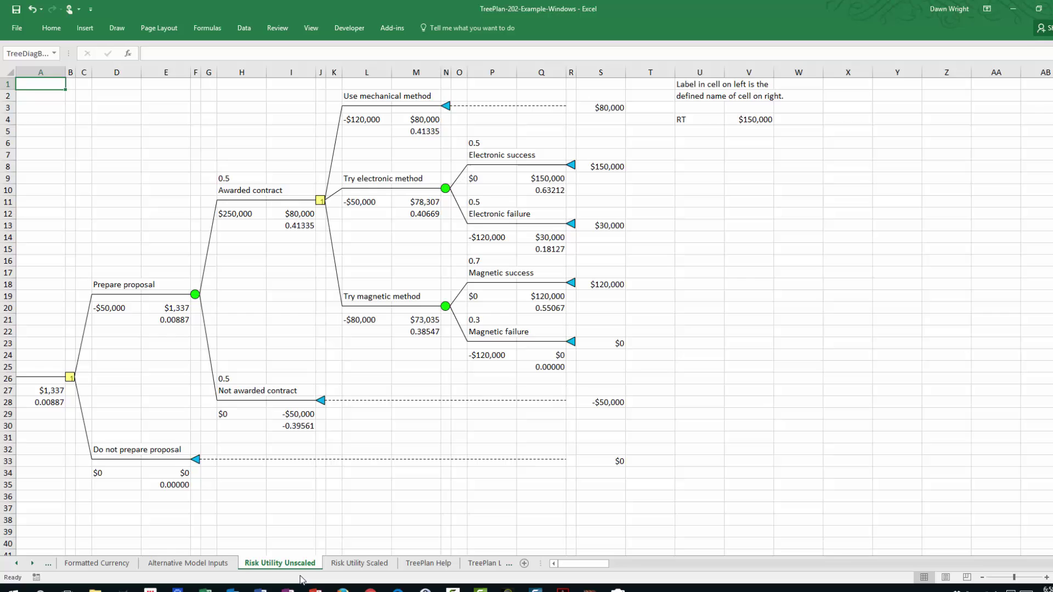
left_click(365, 569)
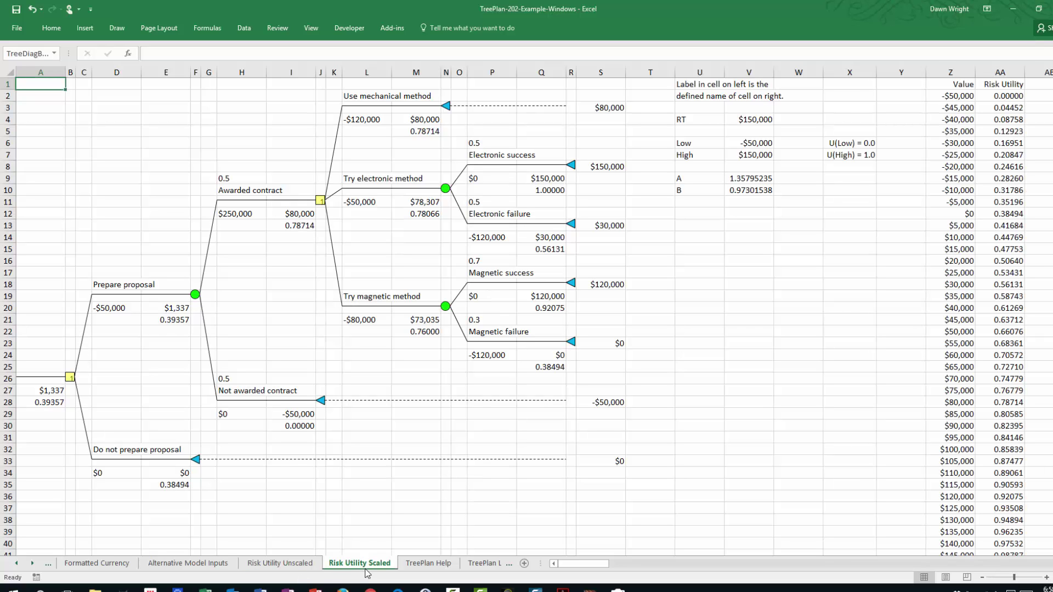